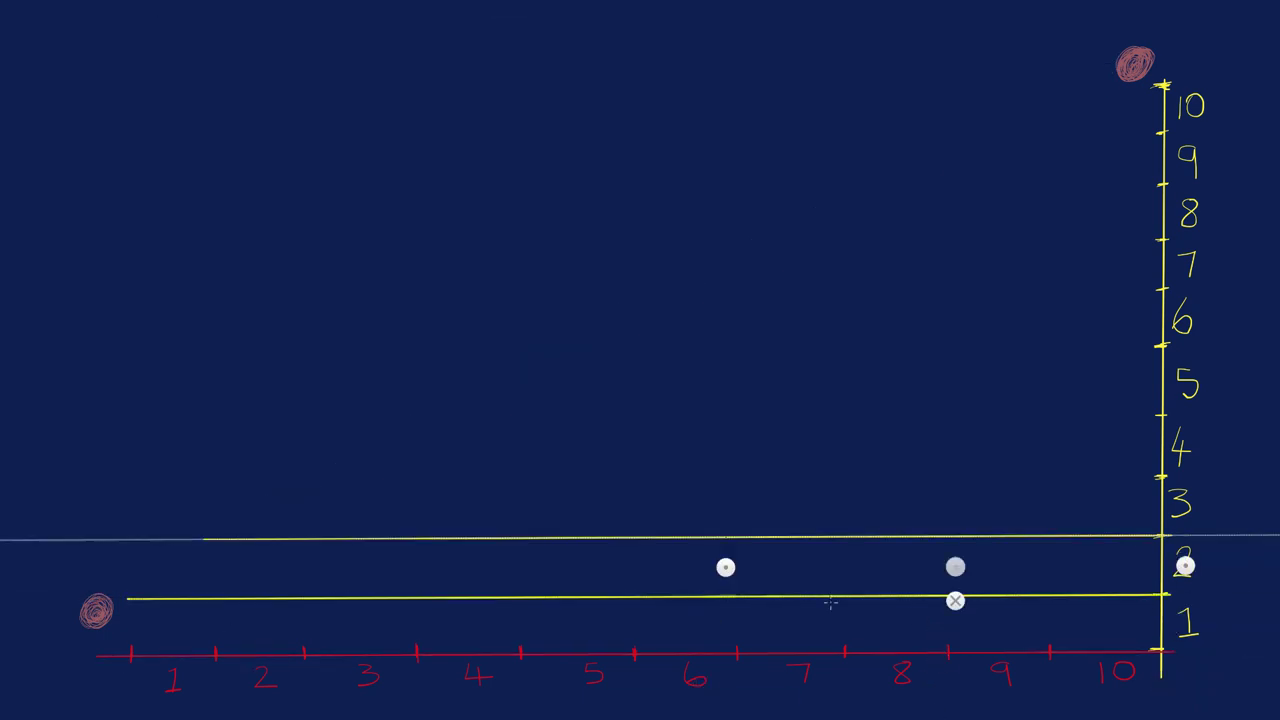
- Draw the remaining yellow horizontal ruler lines to the vertical axis marks, each higher line starting further along to form a staircase outline
drag(293, 482, 1192, 478)
drag(400, 419, 1188, 415)
drag(504, 351, 1191, 348)
drag(626, 292, 1181, 290)
drag(755, 240, 1183, 238)
drag(868, 184, 1196, 183)
drag(1020, 131, 1194, 130)
drag(1066, 83, 1183, 83)
drag(948, 131, 1194, 130)
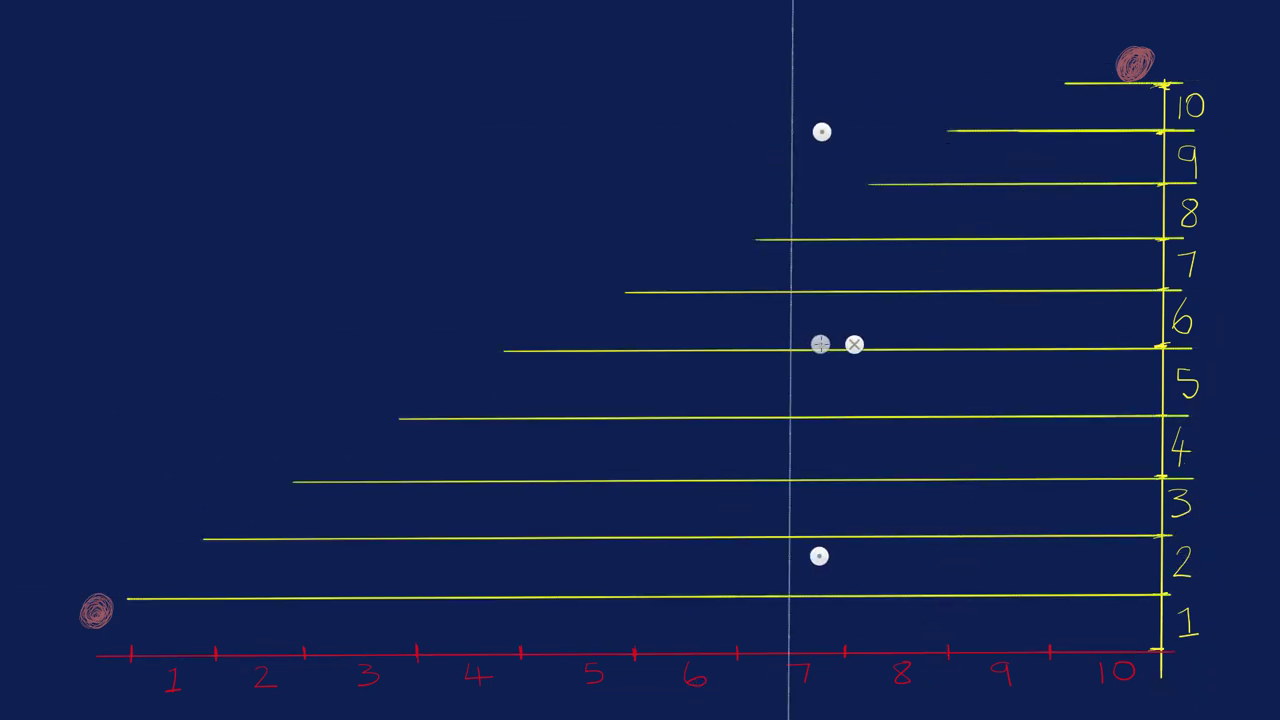
- Draw red vertical ruler lines from the horizontal axis ticks up to the matching yellow lines to complete the staircase grid
drag(134, 589, 133, 663)
drag(220, 538, 219, 670)
drag(304, 471, 303, 676)
drag(421, 401, 419, 670)
drag(741, 214, 738, 700)
drag(849, 168, 845, 692)
drag(954, 119, 950, 695)
drag(1056, 76, 1052, 672)
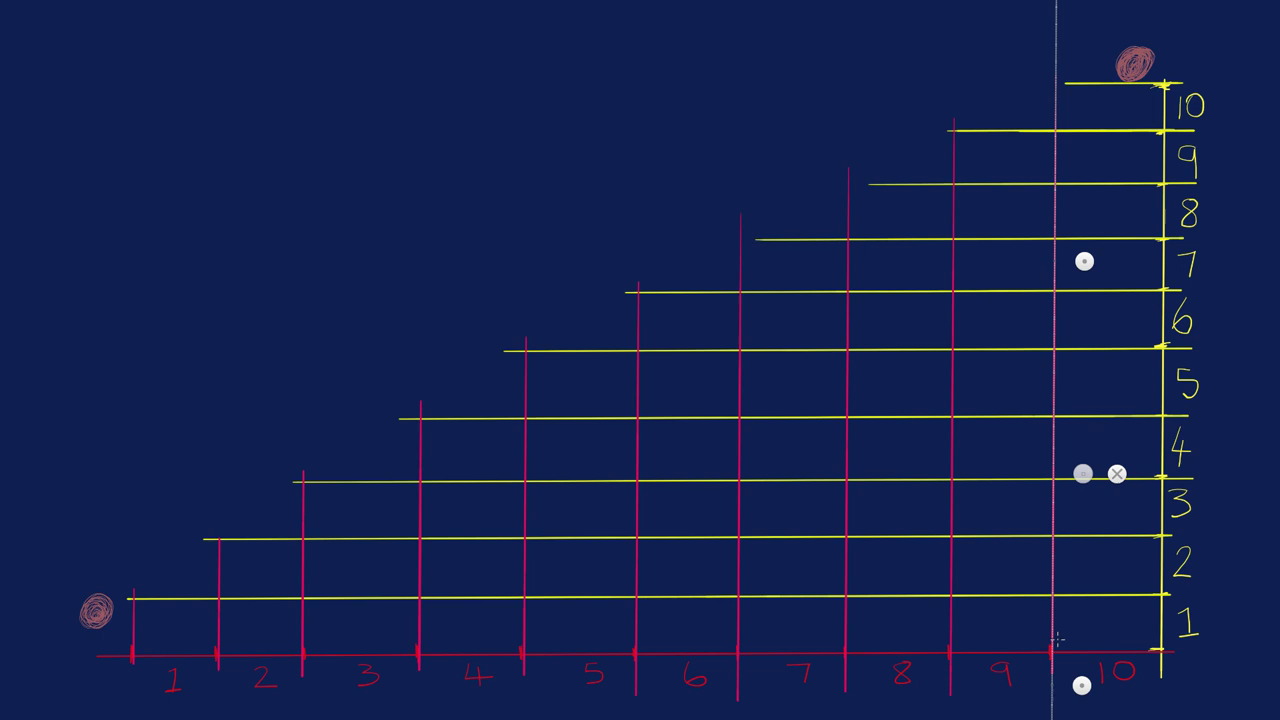
- Fill the ten diagonal step cells with orange and the numbered strip beside the vertical axis with green
click(176, 628)
click(261, 570)
click(362, 511)
click(1109, 110)
click(1181, 115)
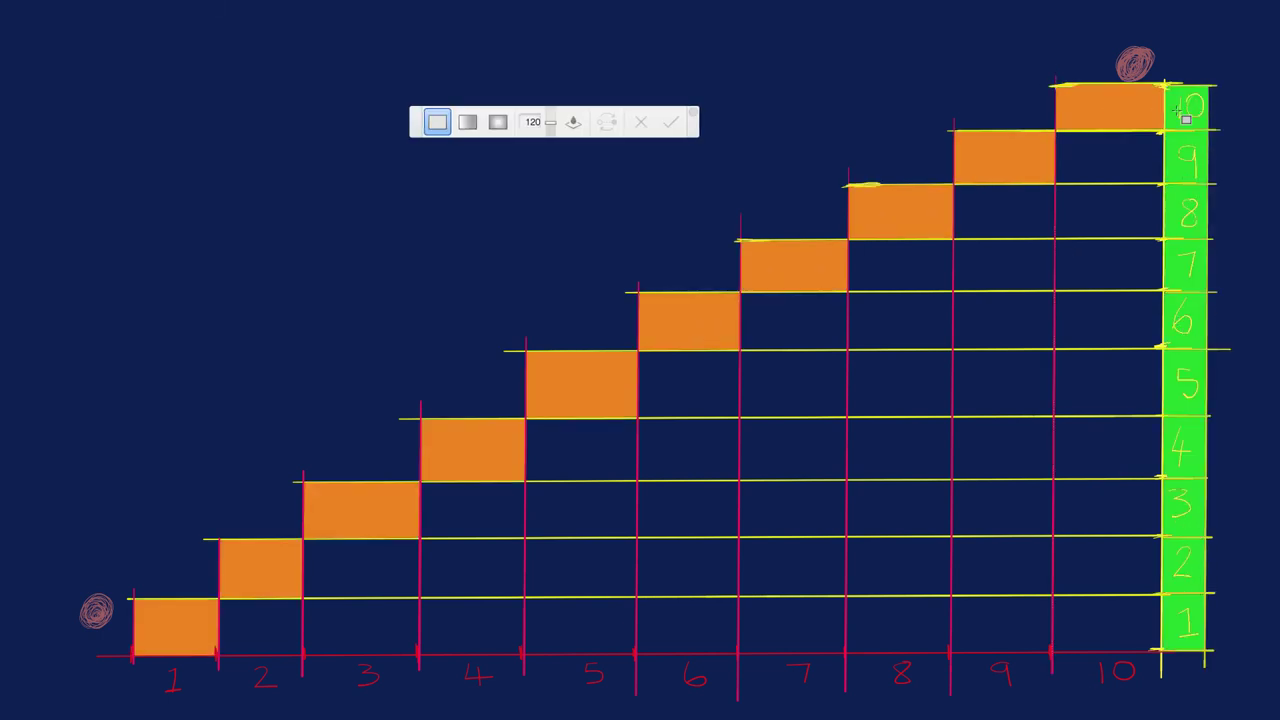
- Draw a wavy pink path up through the orange cells from step 1 to step 10, with deep dips below some steps
key(s)
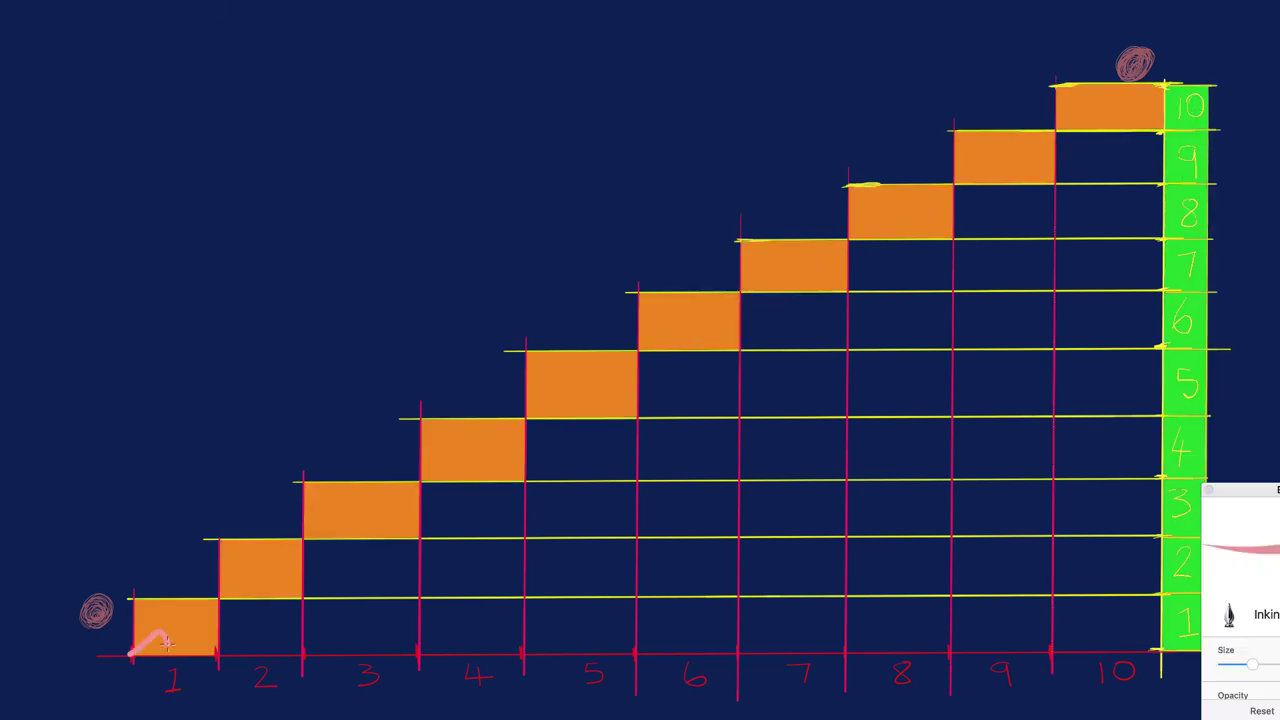
mouse_move(191, 618)
mouse_down()
mouse_move(215, 601)
mouse_move(248, 636)
mouse_move(286, 549)
mouse_move(312, 545)
mouse_move(326, 578)
mouse_move(349, 562)
mouse_move(366, 512)
mouse_move(408, 532)
mouse_move(437, 478)
mouse_move(467, 488)
mouse_move(478, 575)
mouse_move(494, 440)
mouse_up()
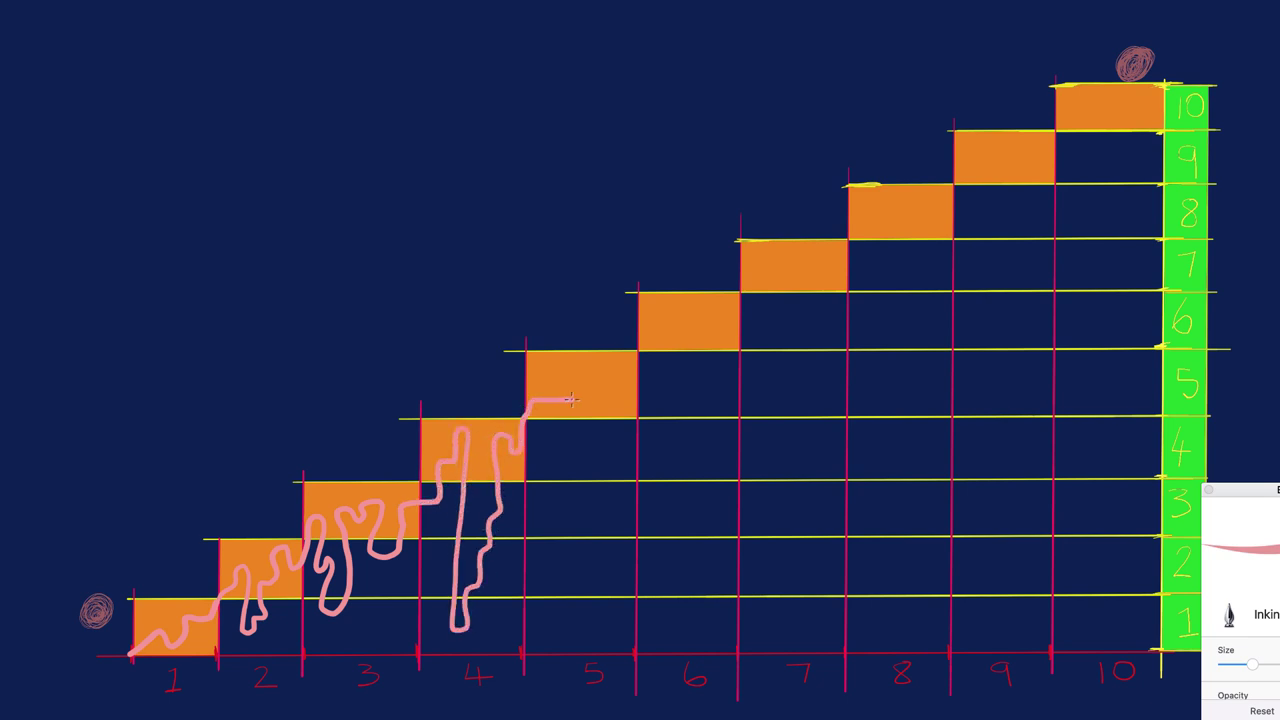
mouse_move(571, 399)
mouse_down()
mouse_move(616, 386)
mouse_move(740, 296)
mouse_move(766, 250)
mouse_move(840, 251)
mouse_move(902, 210)
mouse_move(928, 514)
mouse_move(955, 588)
mouse_move(970, 145)
mouse_move(1044, 150)
mouse_move(1063, 95)
mouse_move(1122, 490)
mouse_move(1137, 110)
mouse_up()
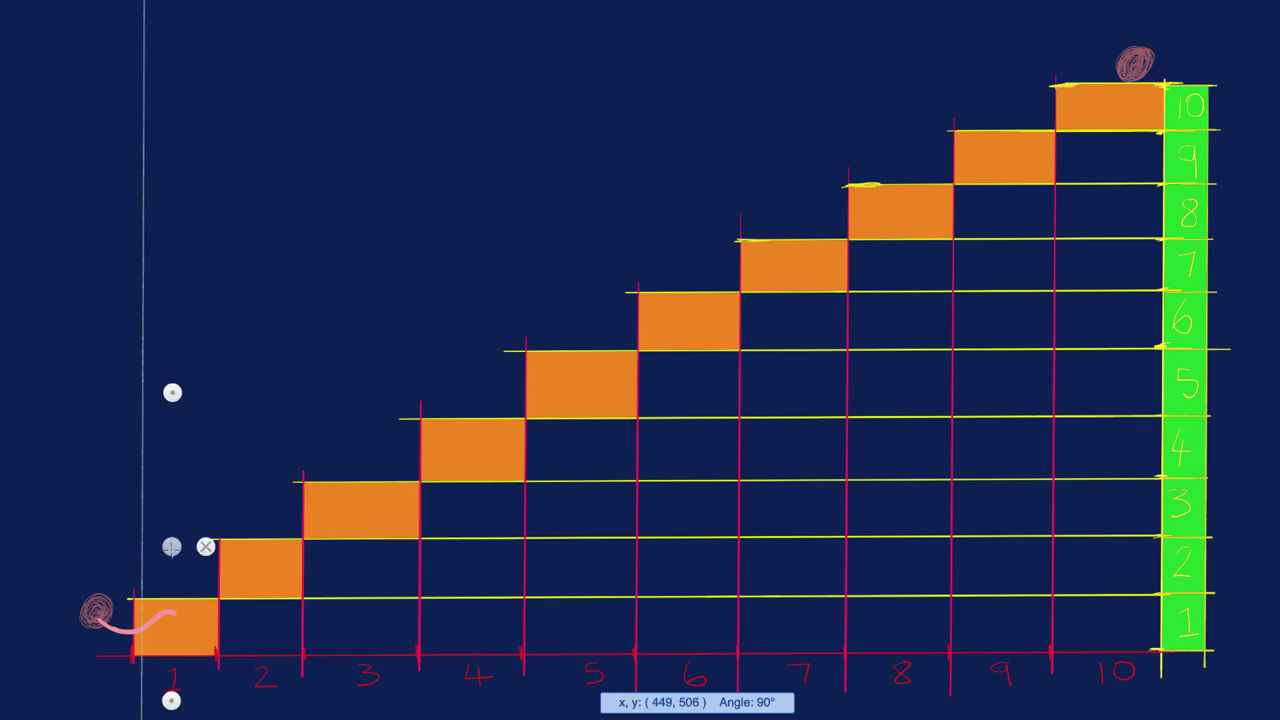
- Turn the ruler horizontal and draw a white line through the starting circle and the first orange cell, then hide the ruler
drag(171, 391, 509, 583)
drag(171, 700, 134, 584)
drag(321, 584, 312, 641)
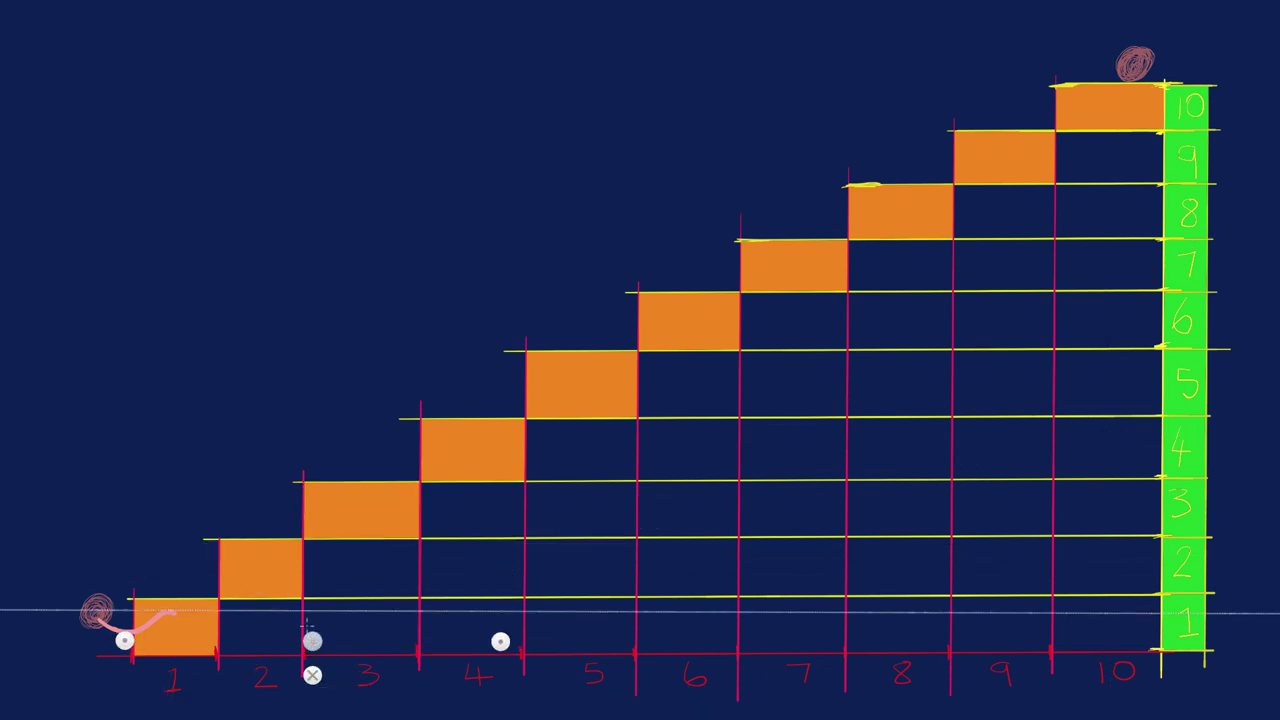
drag(22, 610, 281, 611)
click(312, 676)
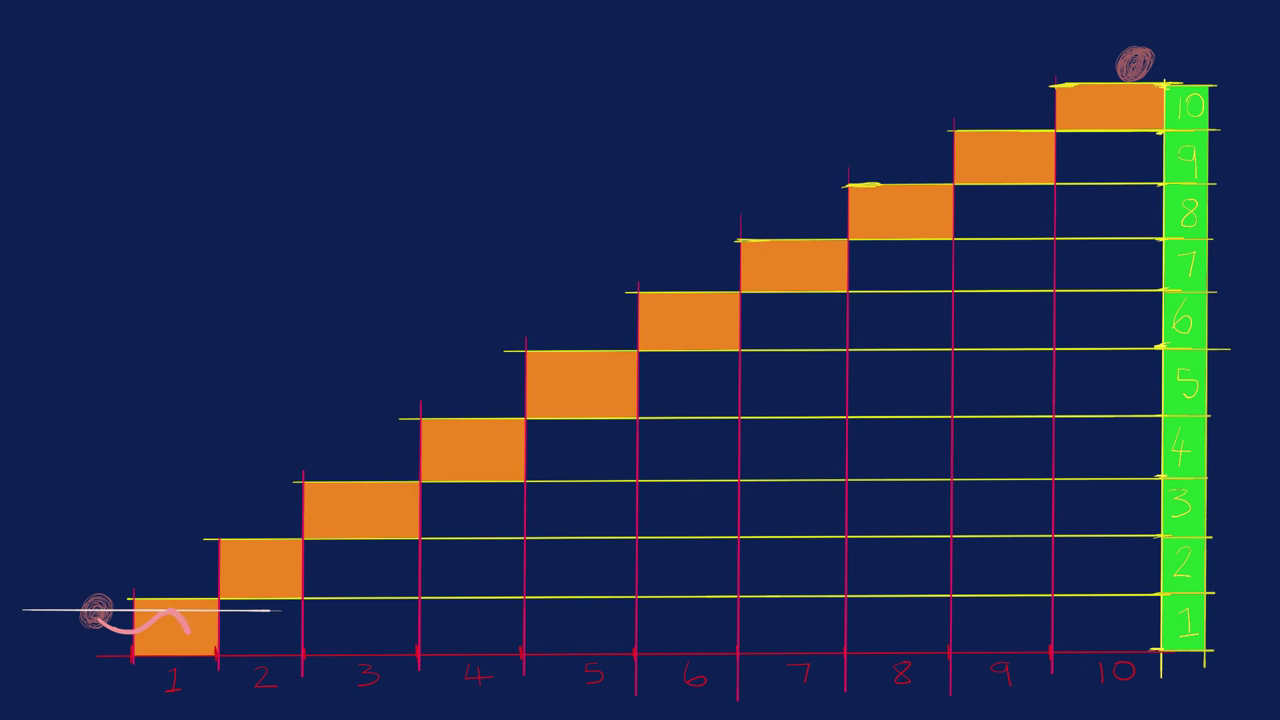
- Draw a descending white ruler line across step 1 along the path's slope and continue the pink path up into step 2
click(488, 2)
drag(126, 640, 192, 462)
mouse_move(286, 626)
mouse_down()
mouse_move(294, 517)
mouse_move(126, 583)
mouse_up()
drag(97, 477, 246, 718)
drag(214, 621, 240, 577)
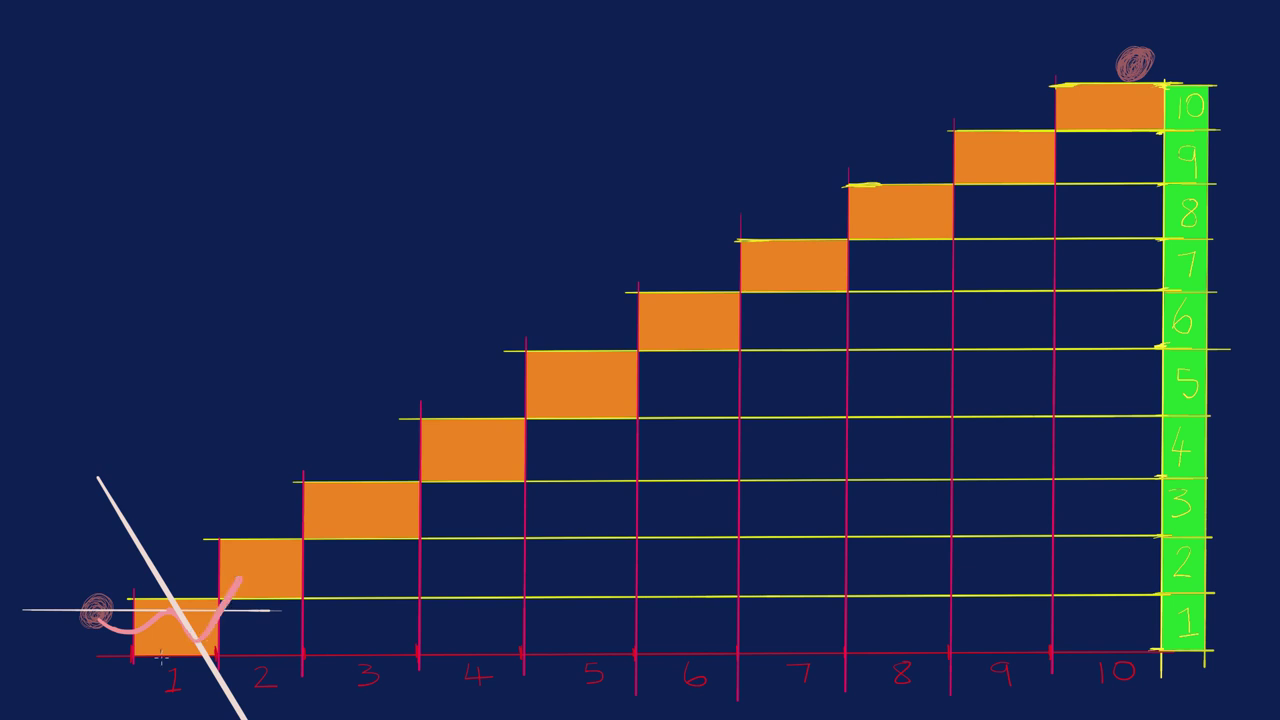
- Draw a steeply rising white ruler line along the pink path from below step 1 to above step 3
key(r)
mouse_move(10, 383)
mouse_down()
mouse_move(474, 357)
mouse_move(506, 343)
mouse_up()
drag(411, 541, 348, 486)
drag(483, 291, 471, 280)
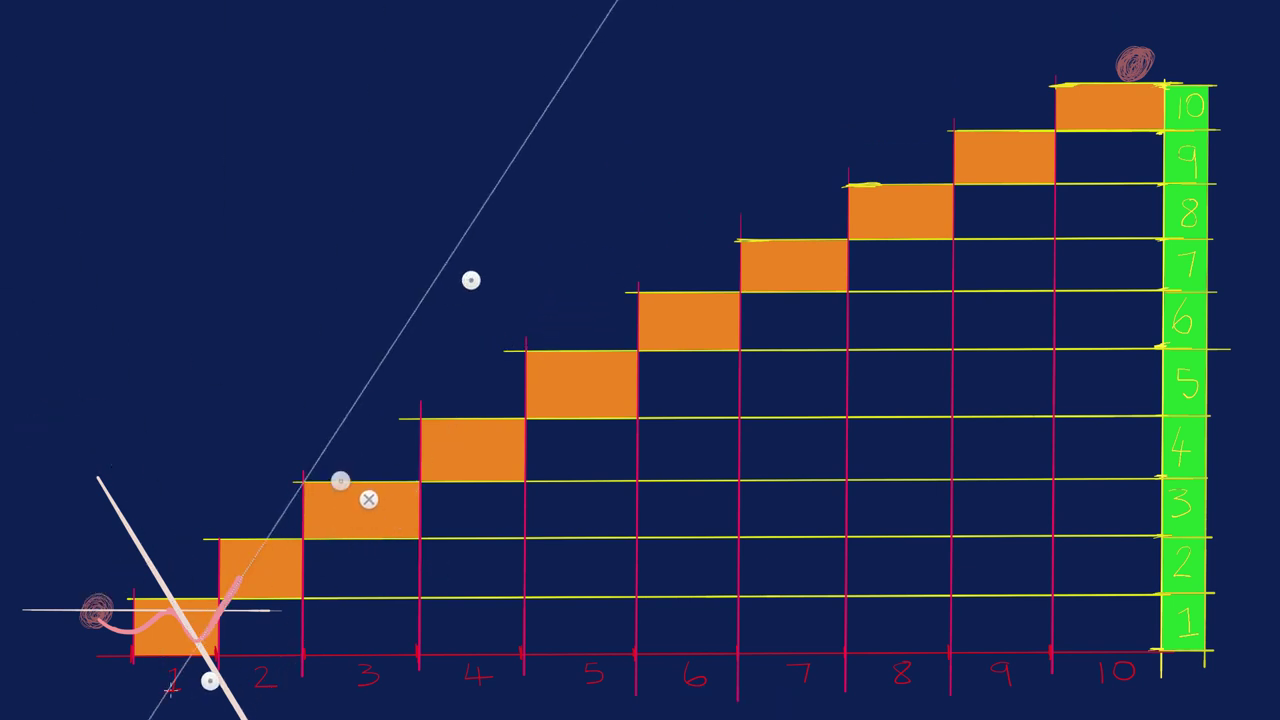
drag(166, 690, 384, 358)
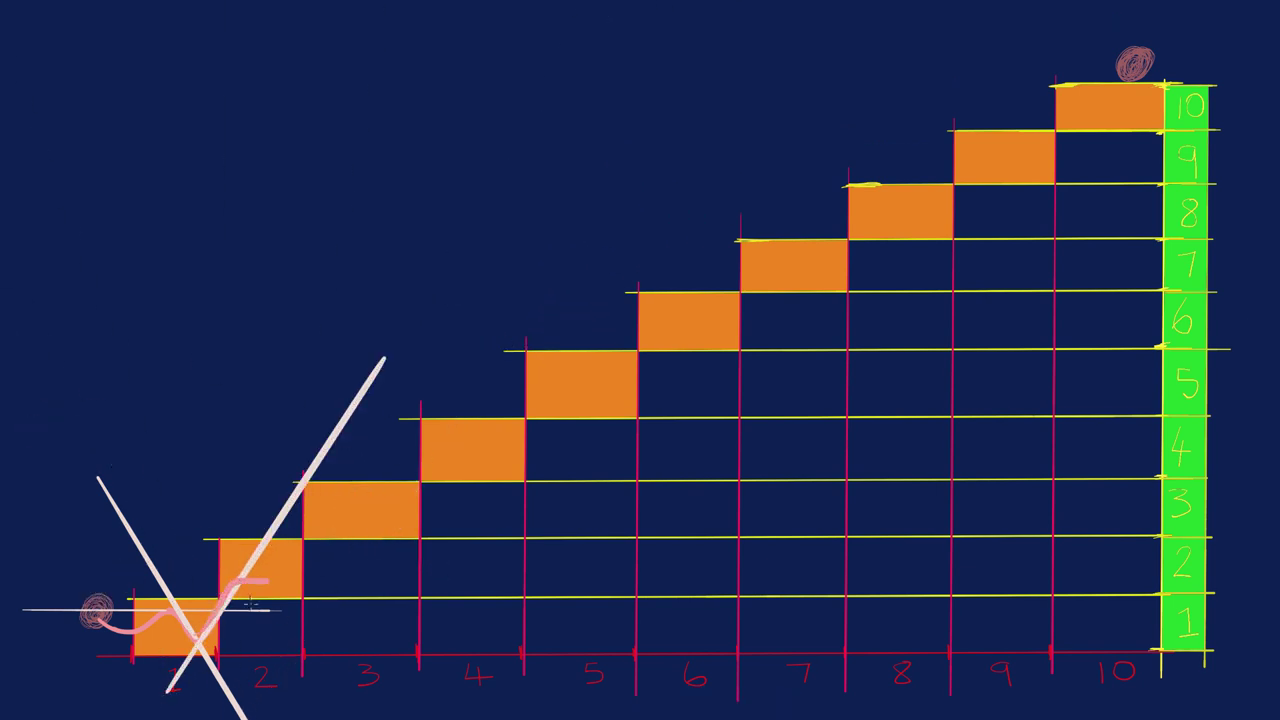
- Draw a horizontal white ruler line through step 2 and continue the pink path along it up to the edge of step 3
key(r)
mouse_move(500, 238)
mouse_down()
mouse_move(663, 449)
mouse_move(718, 691)
mouse_up()
drag(451, 691, 471, 611)
drag(184, 582, 372, 581)
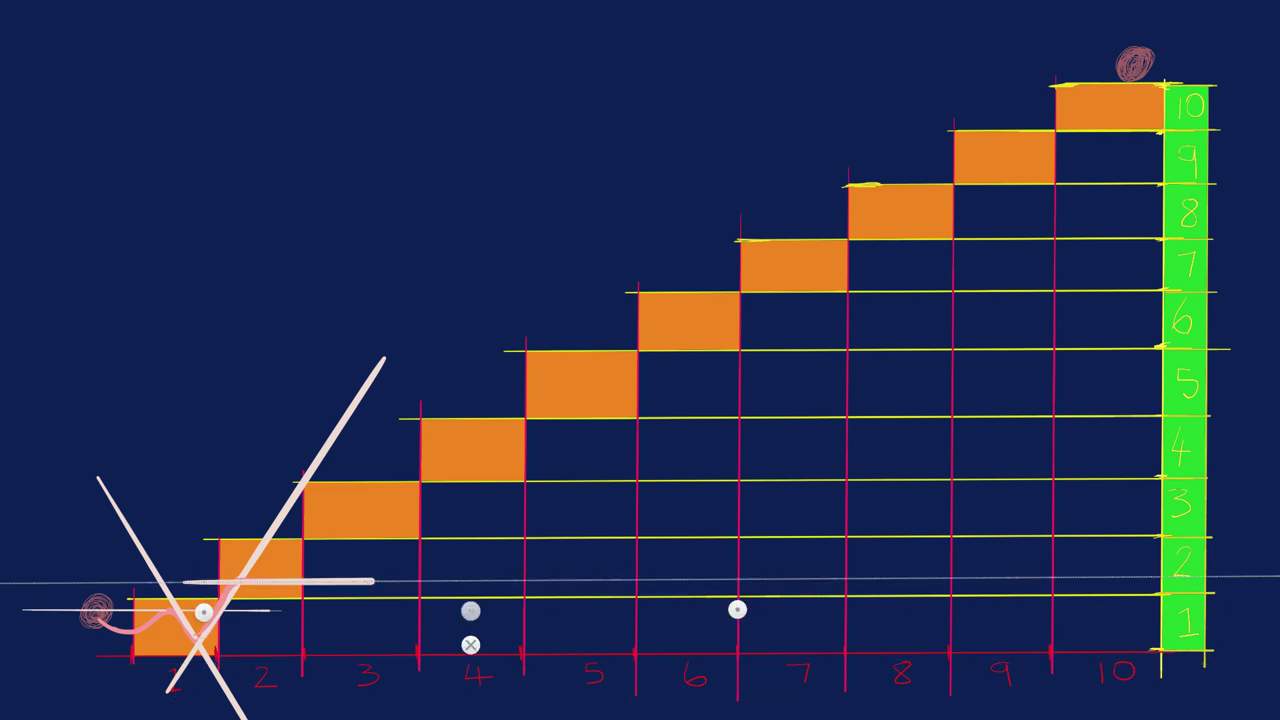
key(r)
mouse_move(238, 580)
mouse_down()
mouse_move(274, 582)
mouse_move(305, 528)
mouse_up()
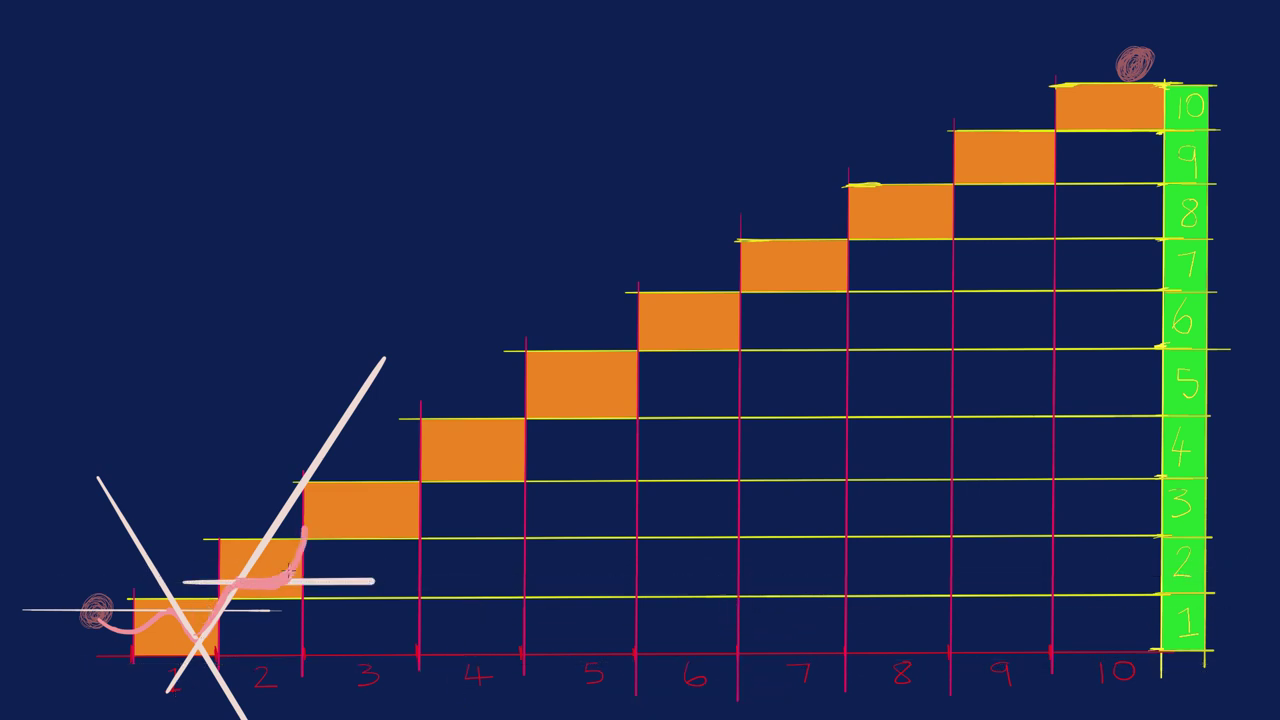
- Draw a nearly vertical white ruler line along the rise at the edge of step 3 and continue the pink path into that cell
key(r)
drag(737, 609, 374, 134)
mouse_move(292, 364)
mouse_down()
mouse_move(473, 353)
mouse_move(352, 354)
mouse_up()
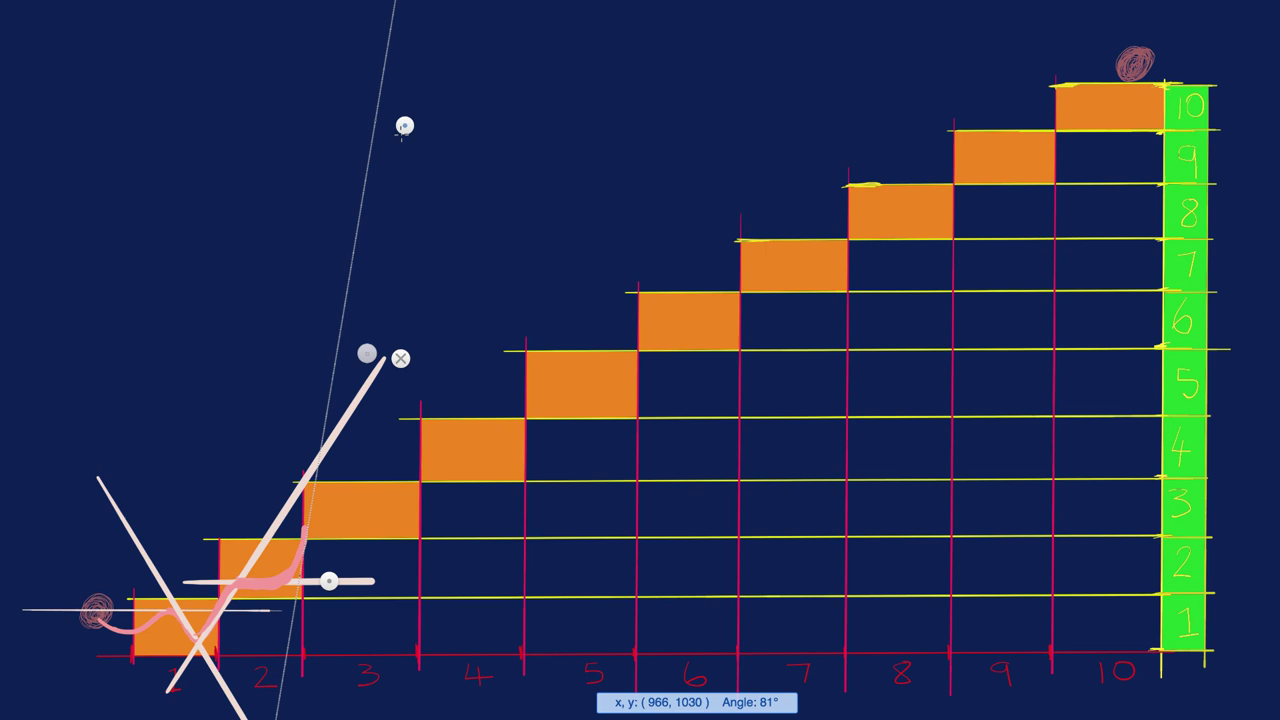
drag(348, 268, 291, 630)
drag(309, 512, 355, 507)
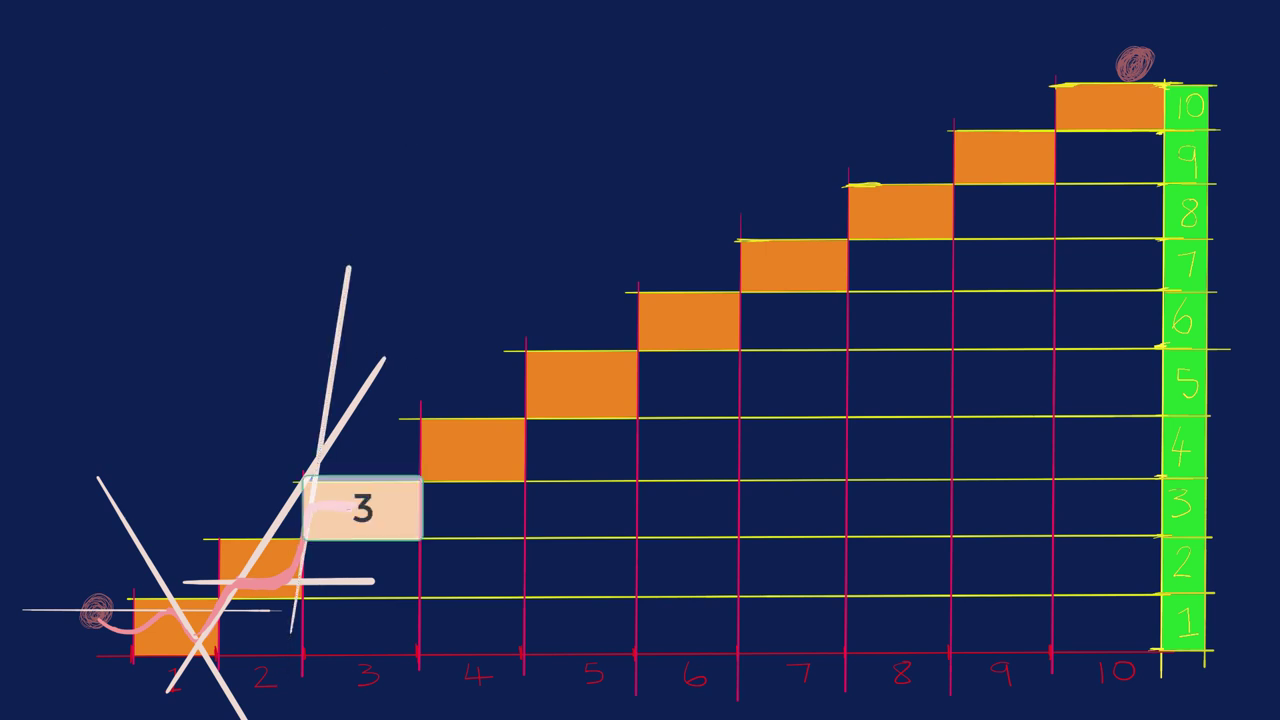
- Turn the ruler horizontal and draw a white line through the pink path in step 3
key(r)
mouse_move(418, 10)
mouse_down()
mouse_move(914, 580)
mouse_move(920, 509)
mouse_up()
drag(209, 506, 405, 506)
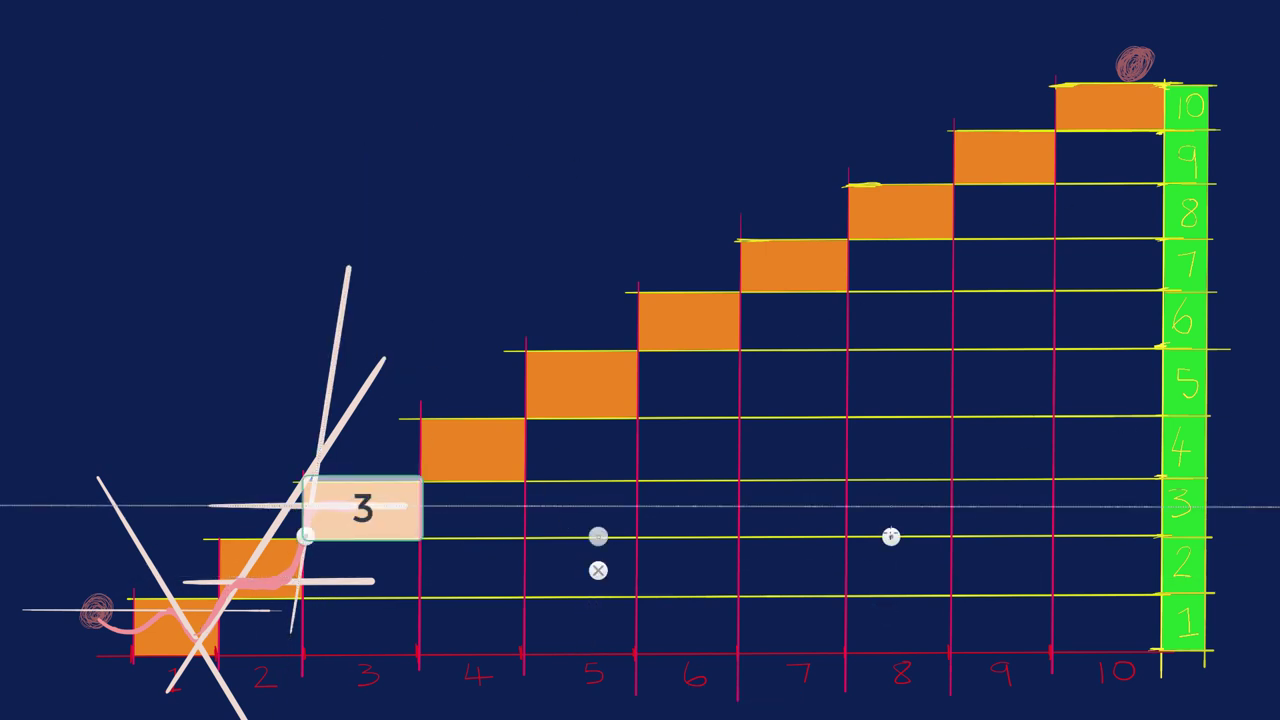
- Angle the ruler gently upward to match the pink path's slope from step 3 into step 4
key(r)
key(r)
drag(920, 507, 851, 283)
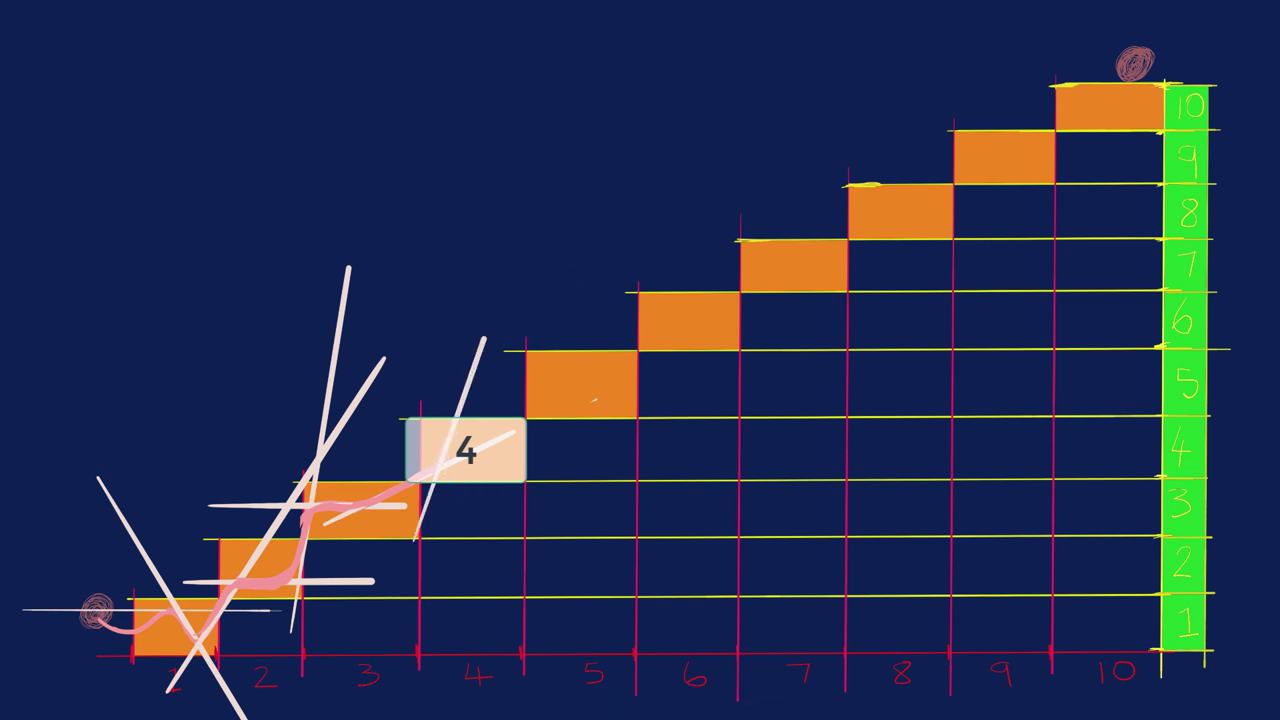
- Draw a steeply descending white ruler line from the path's peak in step 4 and trace the pink path down along it
key(r)
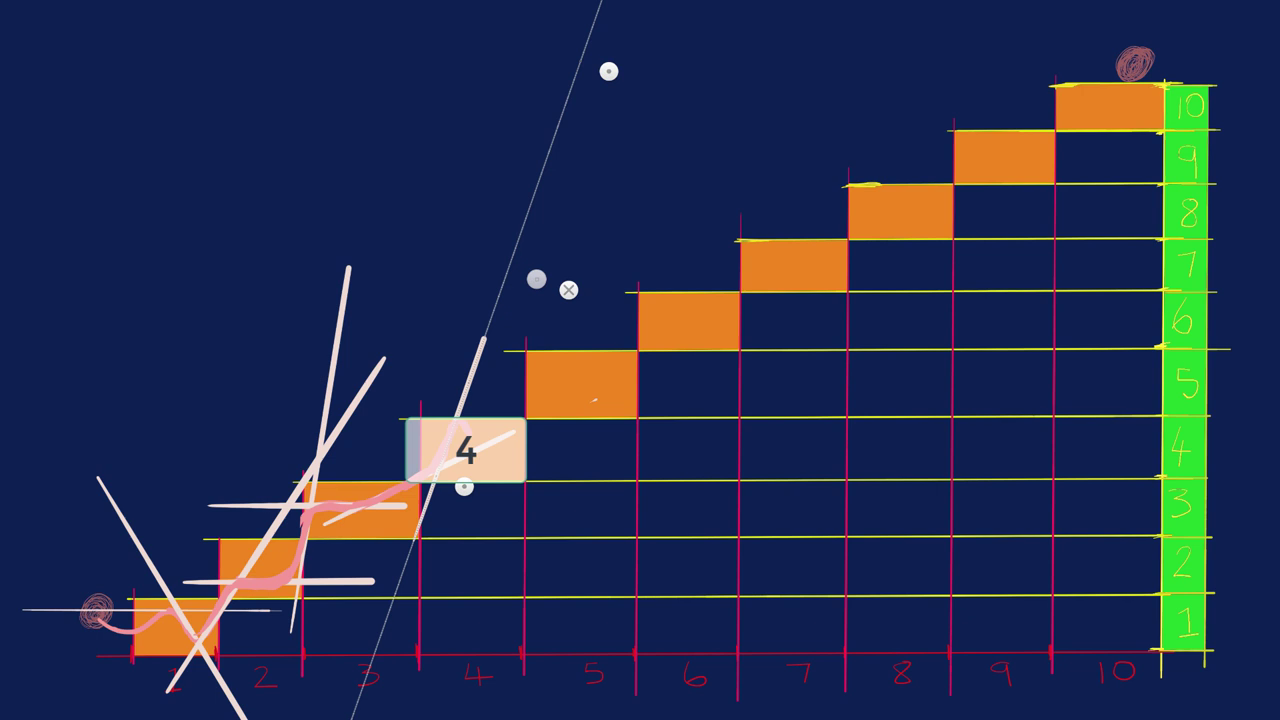
drag(609, 71, 282, 112)
mouse_move(328, 296)
mouse_down()
mouse_move(372, 286)
mouse_move(540, 600)
mouse_up()
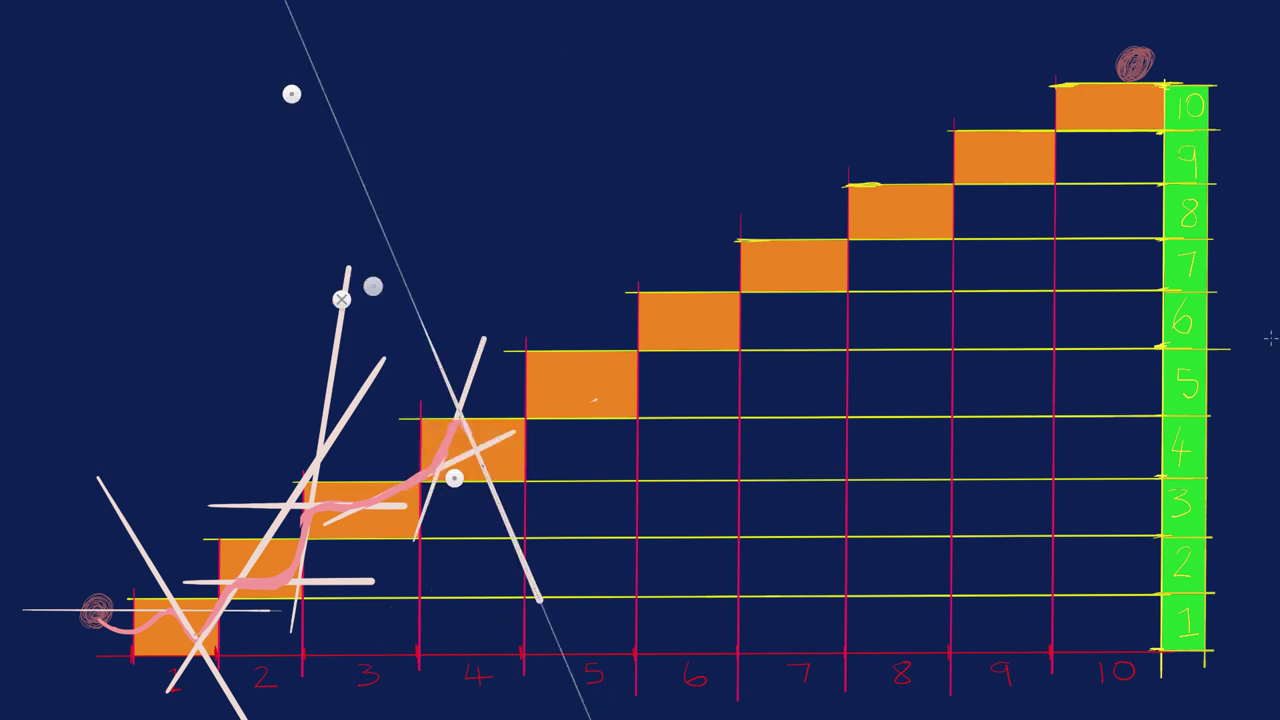
drag(458, 425, 518, 555)
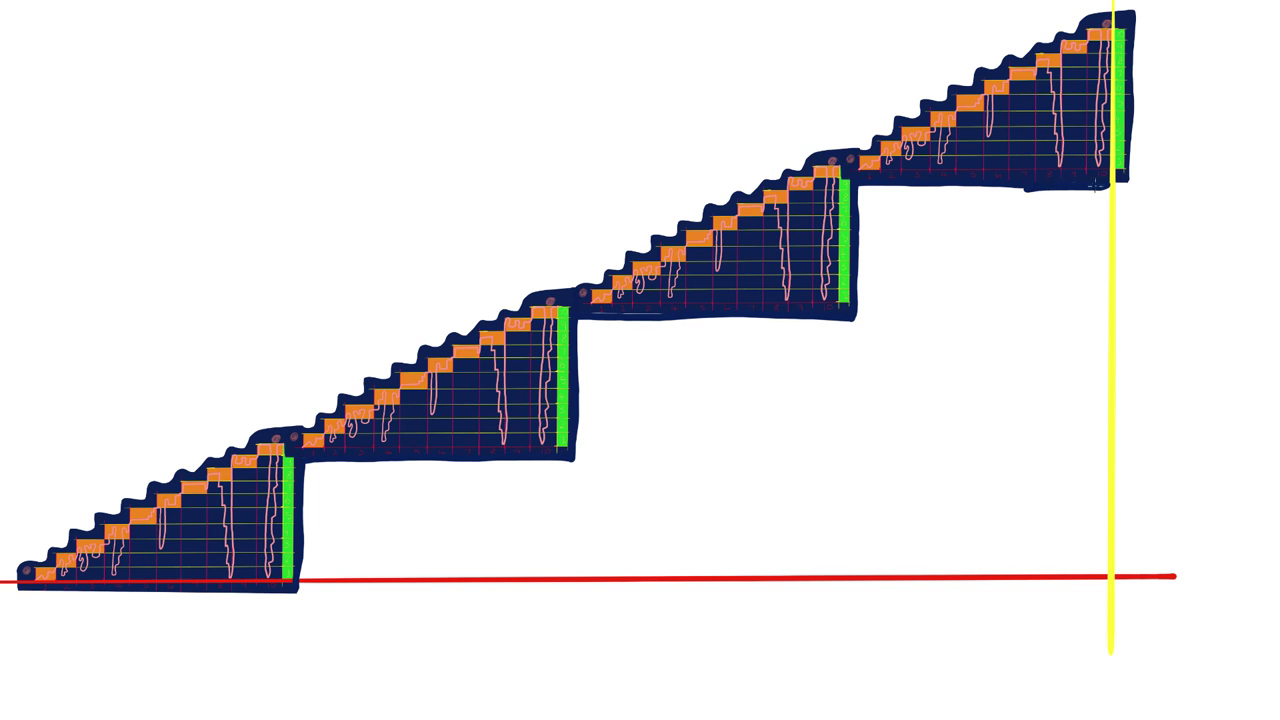
- Fill the empty area enclosed by the four staircases, the red baseline and the yellow vertical line with dark blue
key(f)
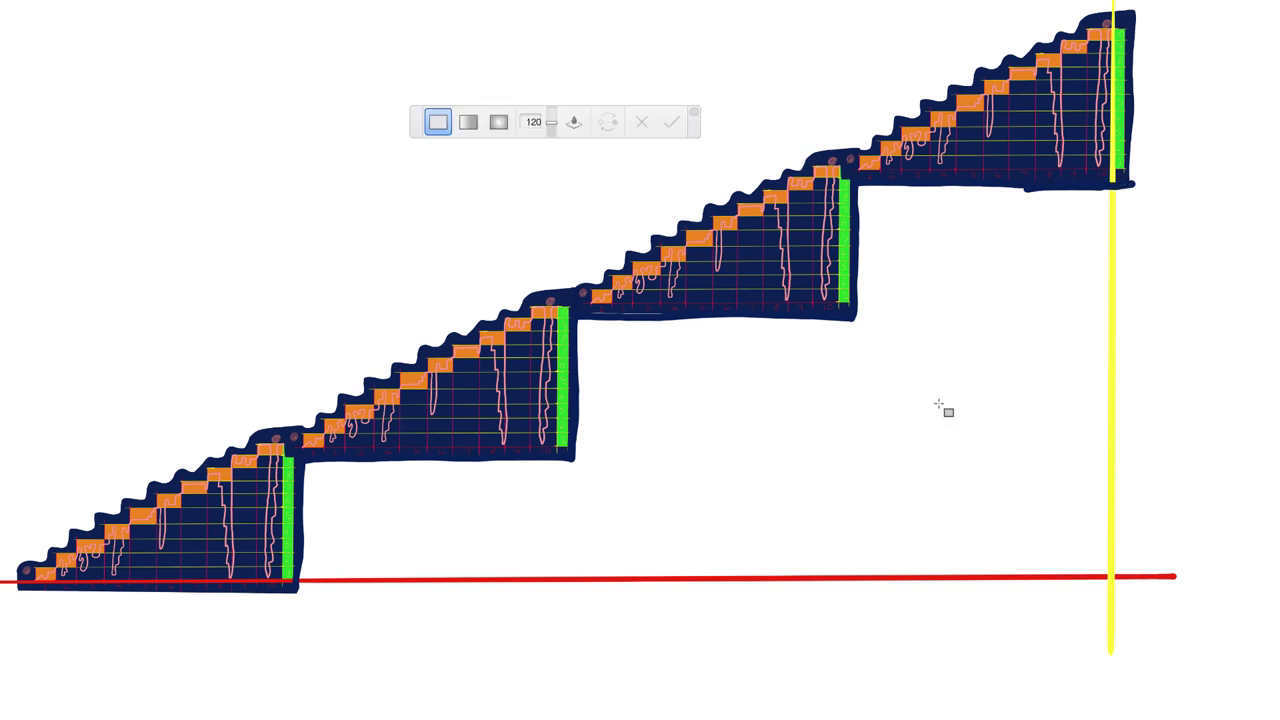
click(944, 429)
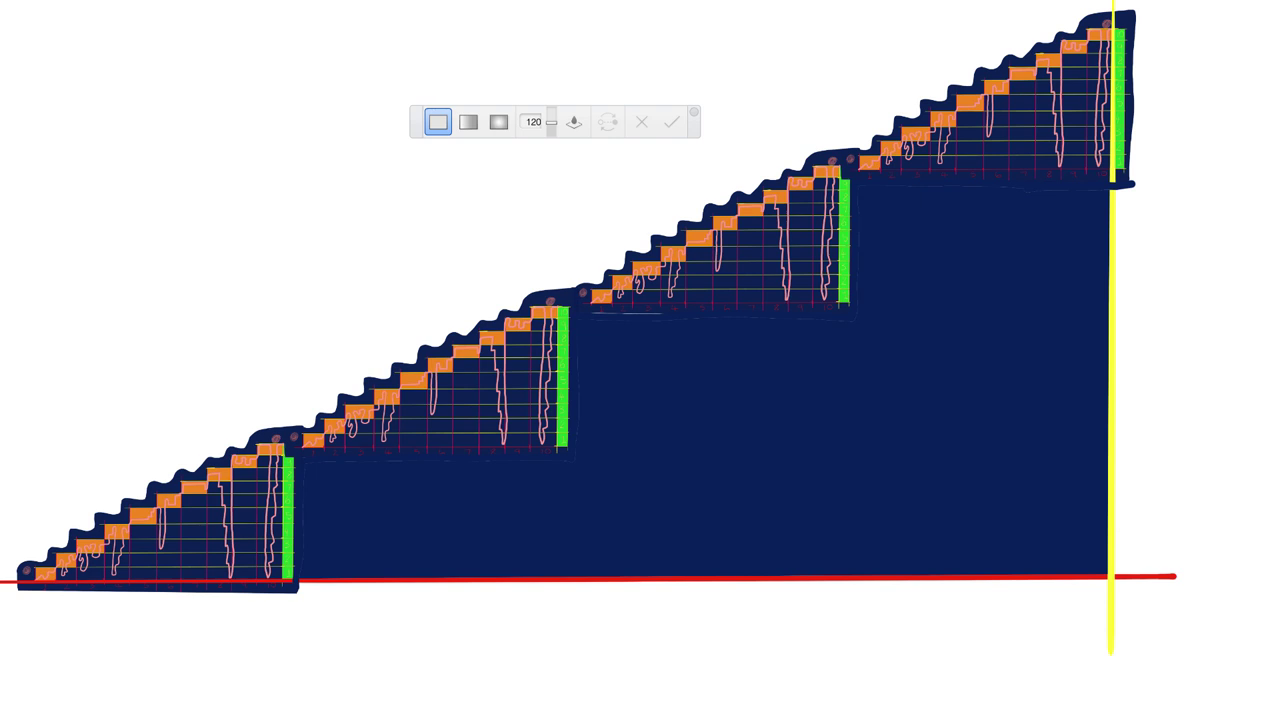
- Continue the wavy red brush path beneath the staircases up to the yellow vertical line, marking the milestones with red dots
key(b)
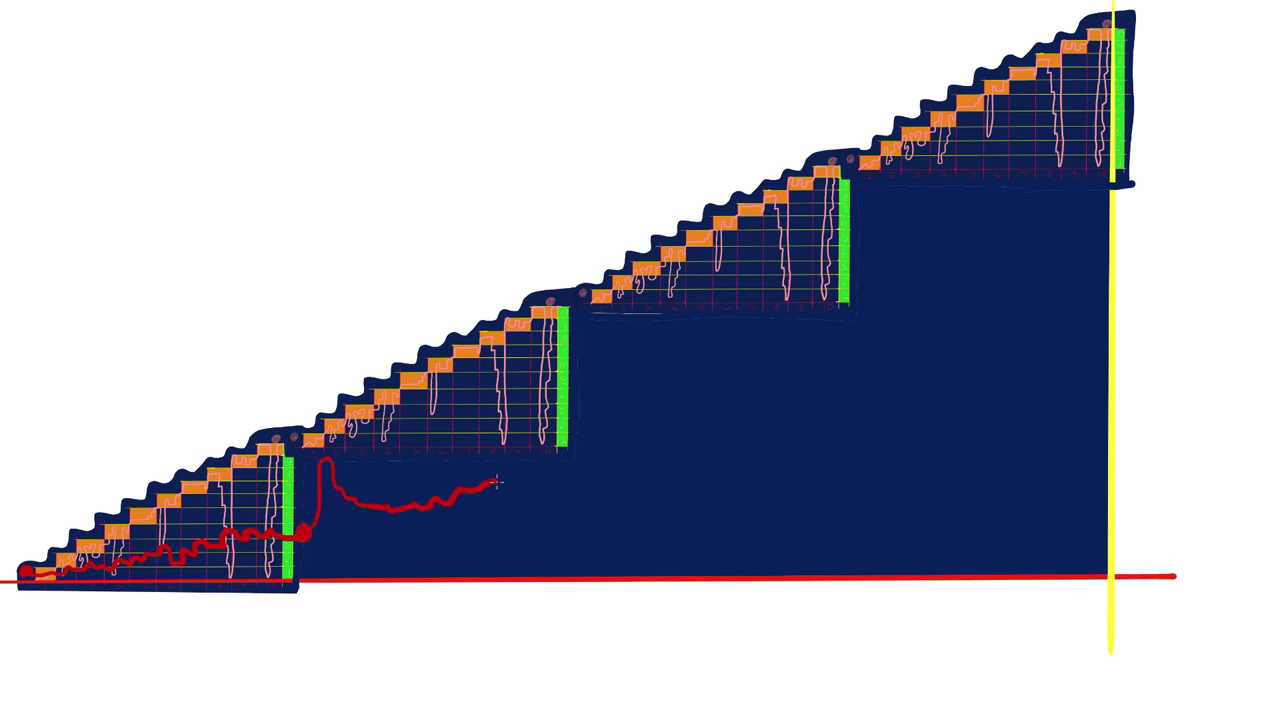
drag(497, 482, 543, 474)
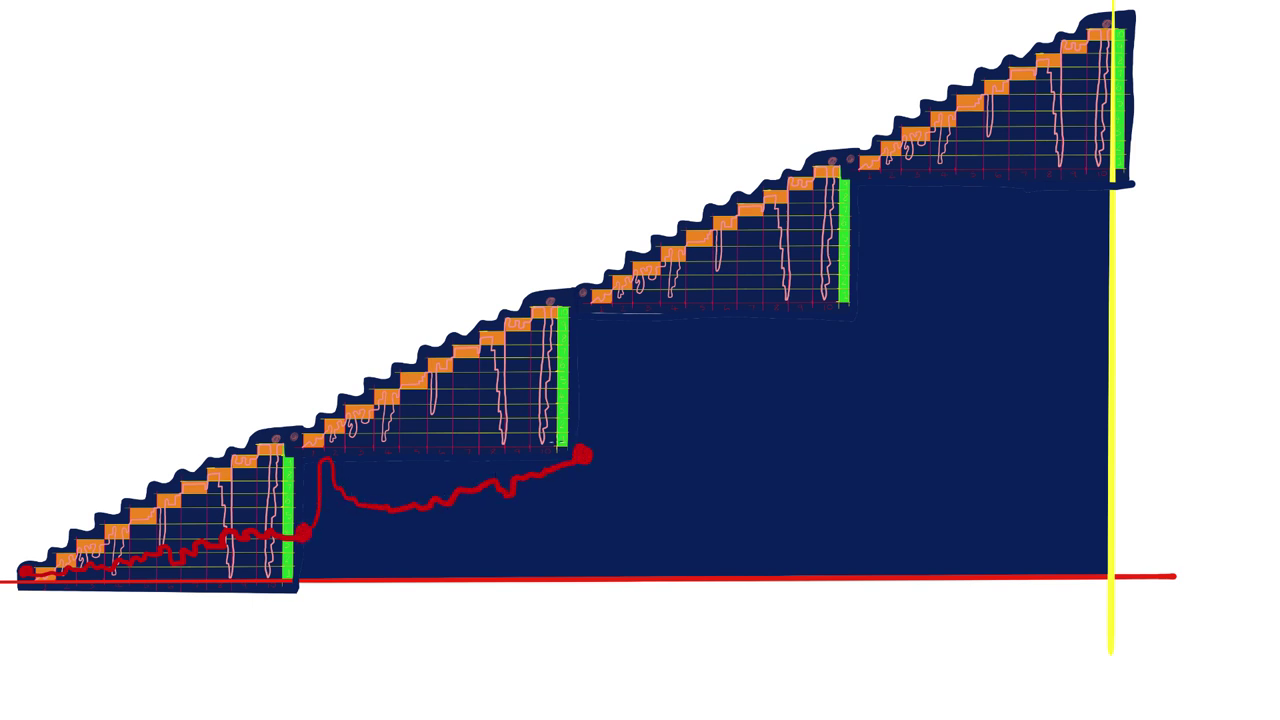
mouse_move(615, 443)
mouse_down()
mouse_move(674, 386)
mouse_move(740, 468)
mouse_move(775, 400)
mouse_move(850, 370)
mouse_move(929, 368)
mouse_move(1105, 296)
mouse_up()
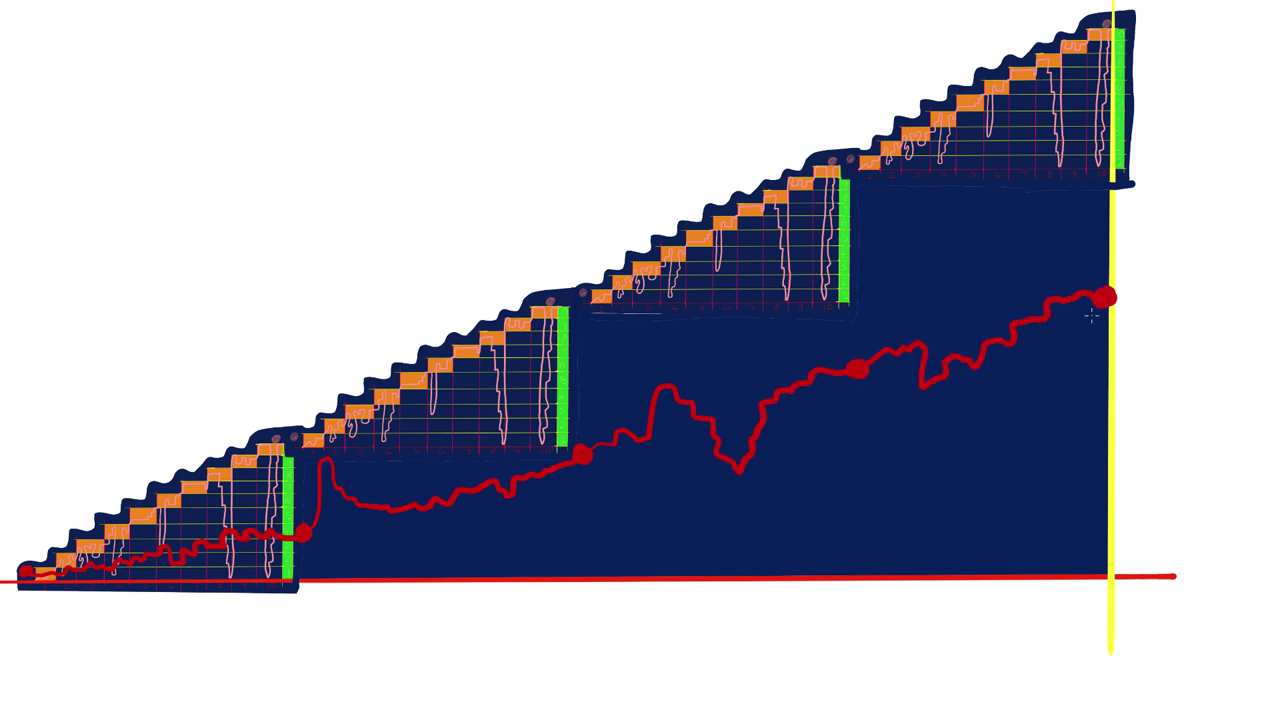